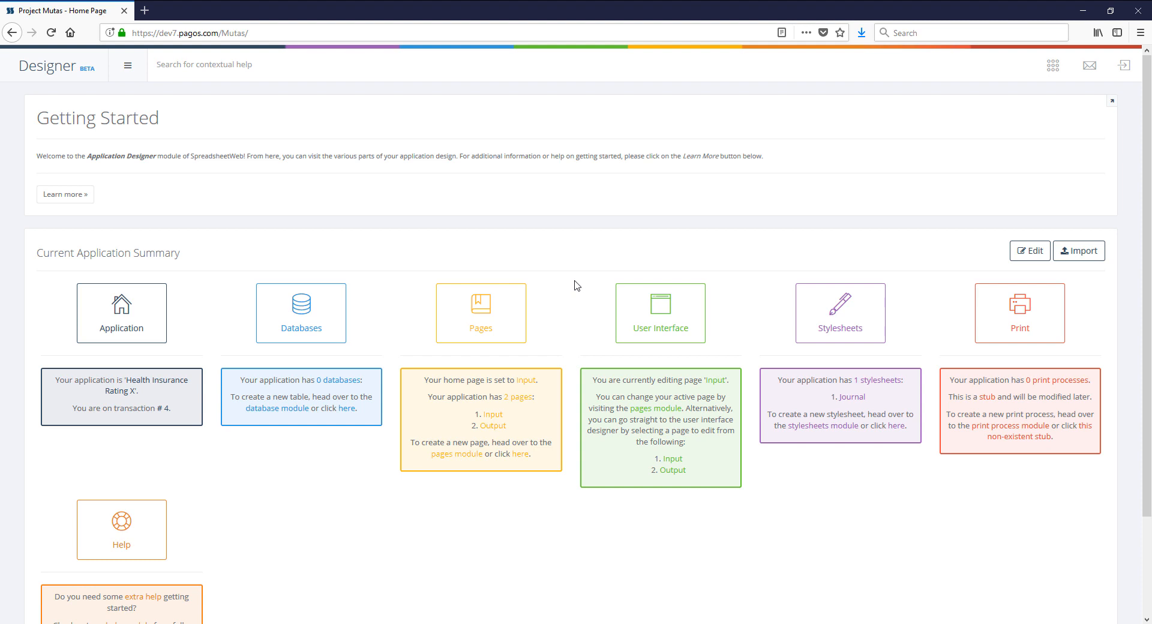
- Create the application's primary database table with the name Primary Table
{"action": "left_click", "coordinate": [328, 312]}
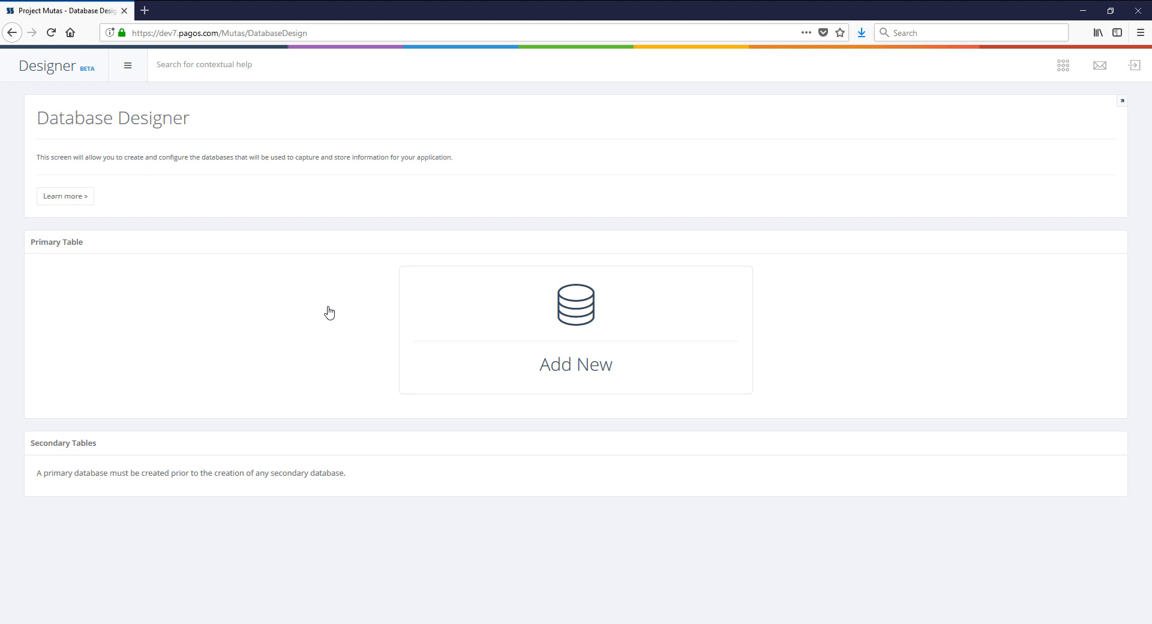
{"action": "left_click", "coordinate": [569, 318]}
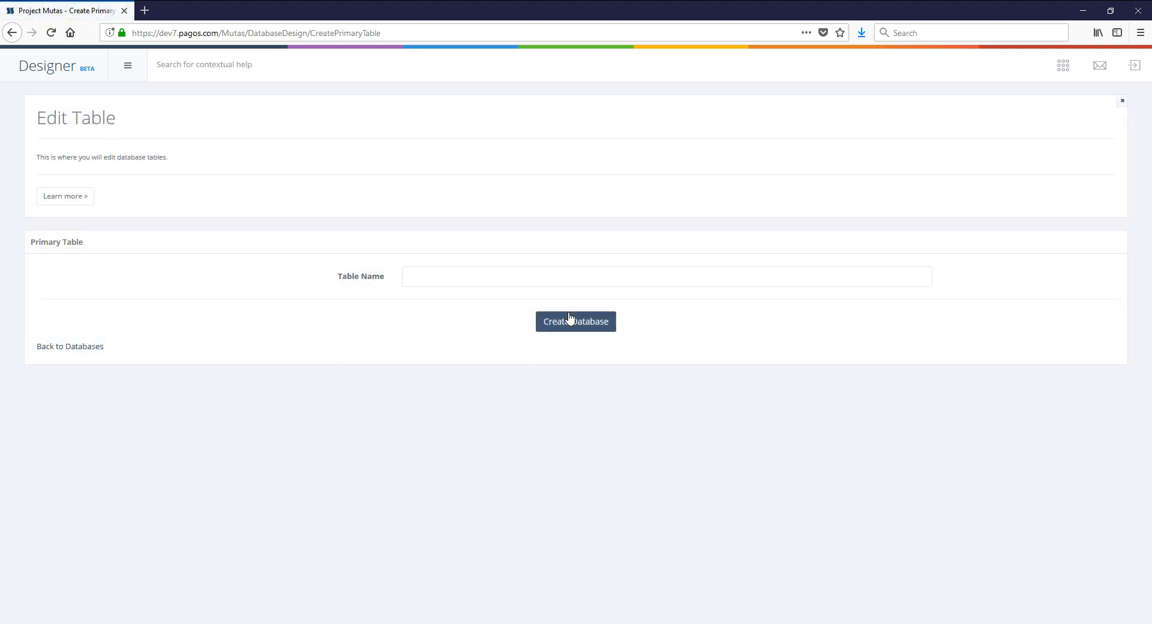
{"action": "left_click", "coordinate": [574, 278]}
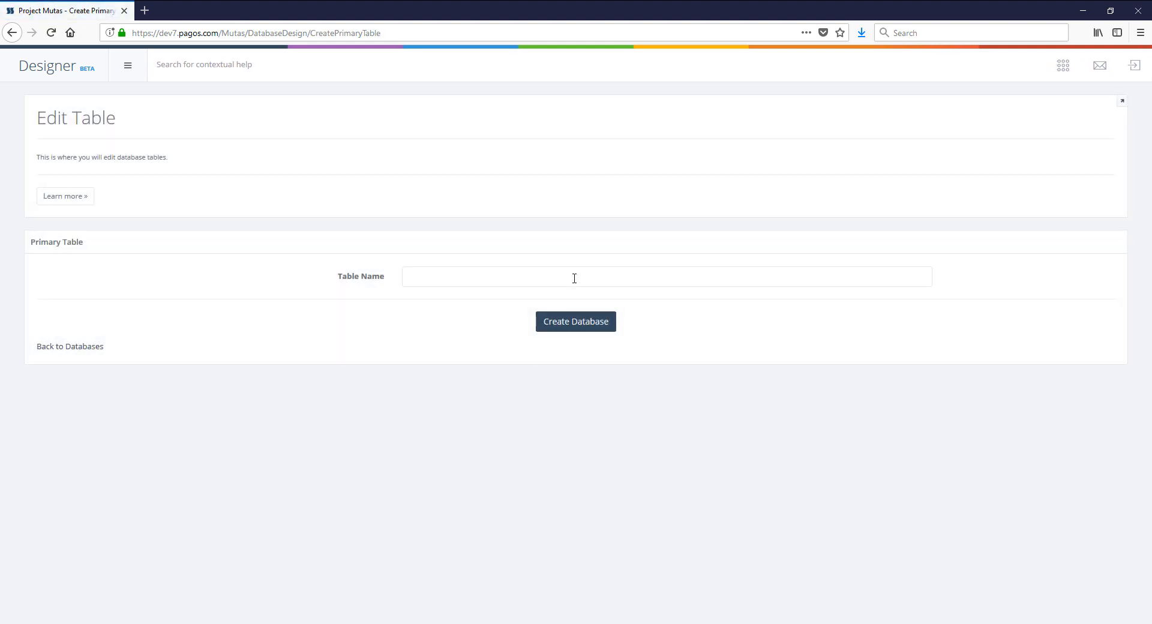
{"action": "type", "text": "Primary Table"}
{"action": "left_click", "coordinate": [579, 322]}
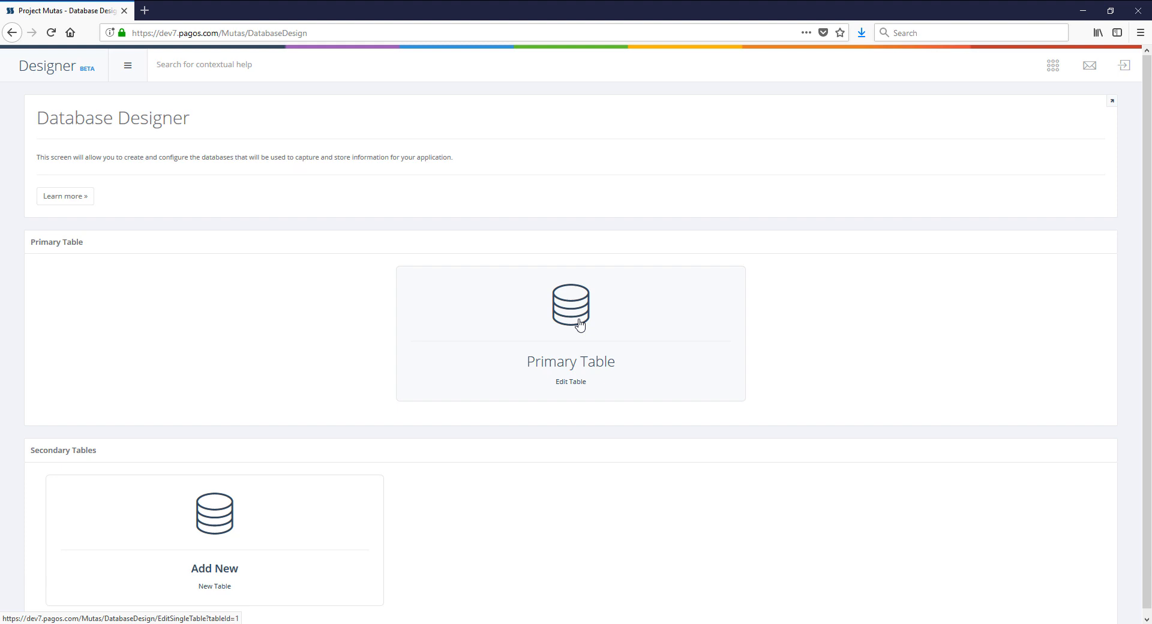
- Begin adding used columns to Primary Table, defining Address as a String column with an empty maximum length
{"action": "left_click", "coordinate": [572, 312]}
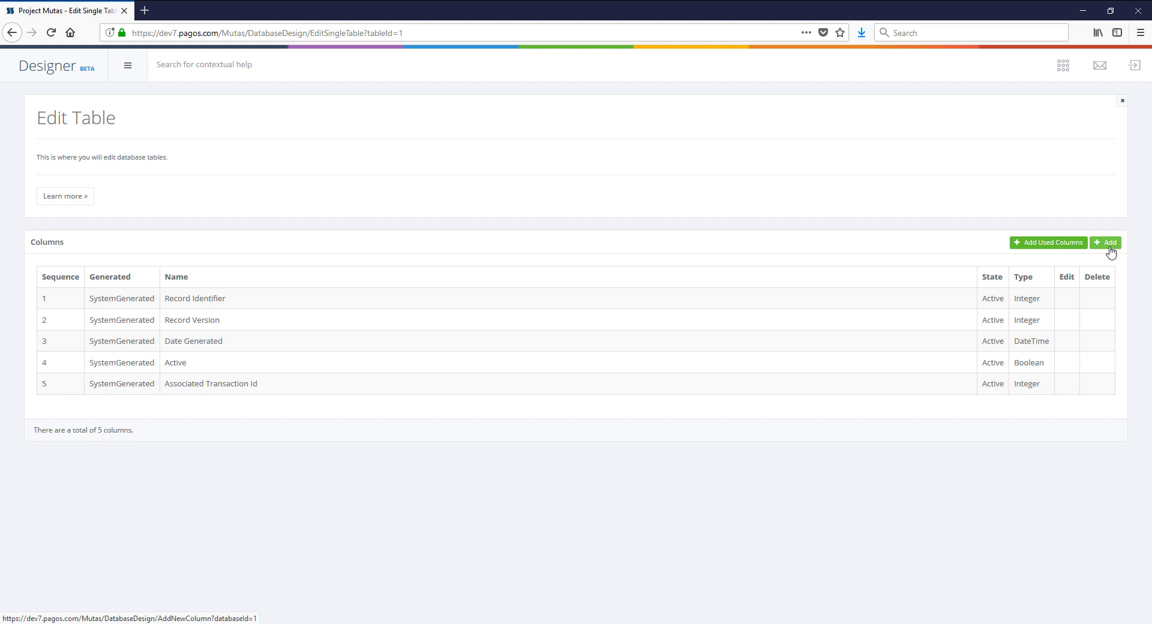
{"action": "left_click", "coordinate": [1050, 252]}
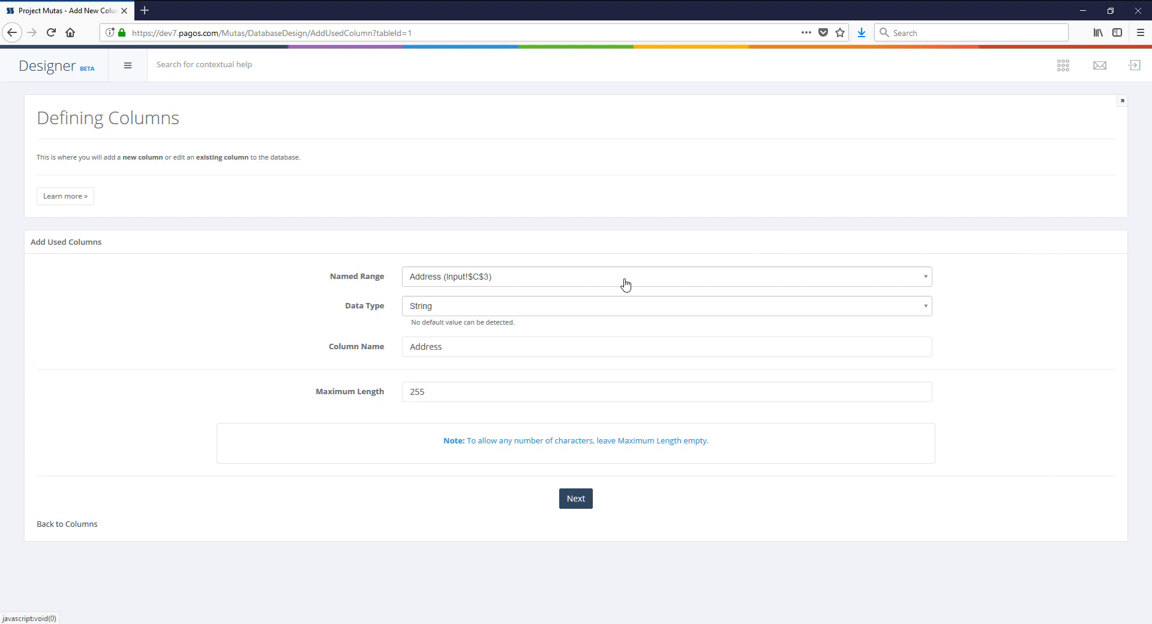
{"action": "left_click", "coordinate": [613, 311]}
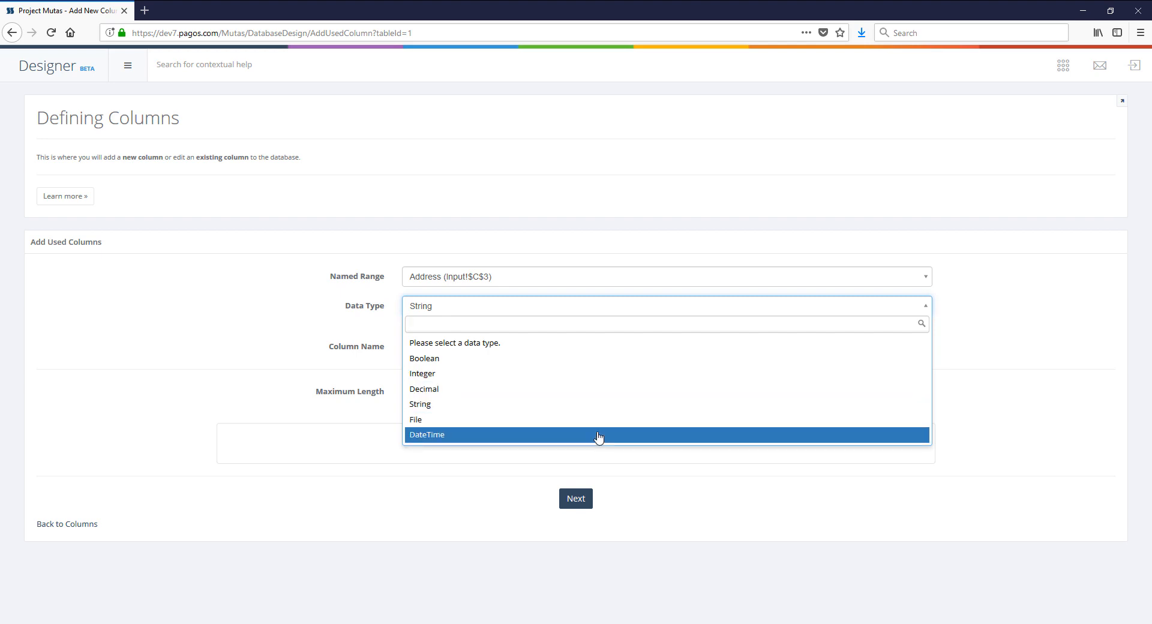
{"action": "left_click", "coordinate": [601, 404]}
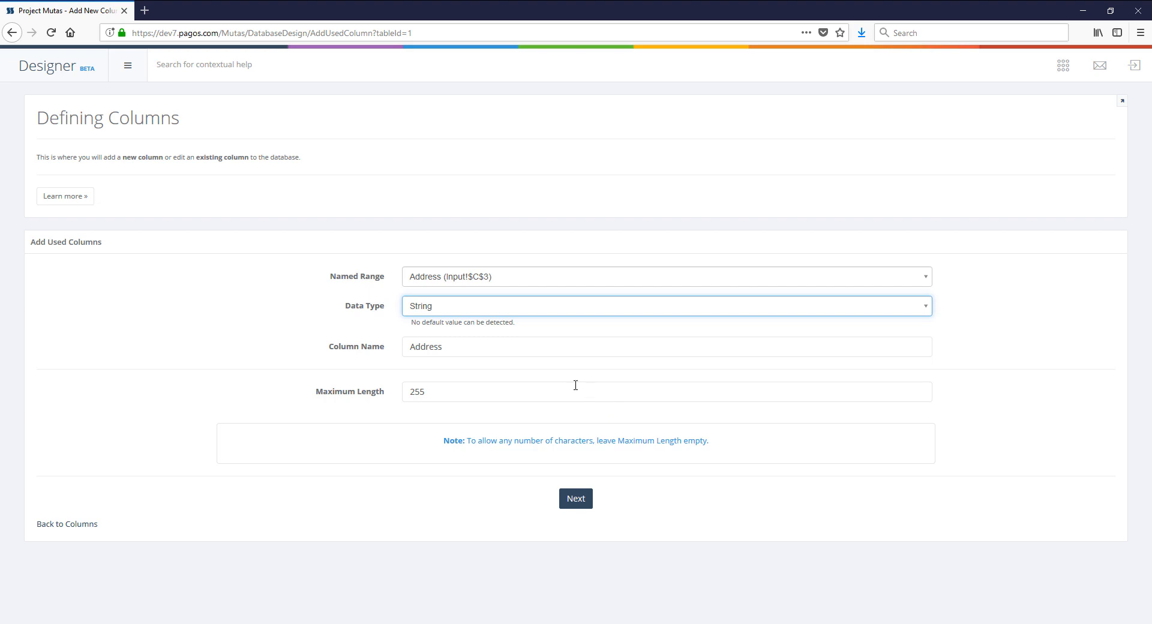
{"action": "left_click", "coordinate": [486, 341]}
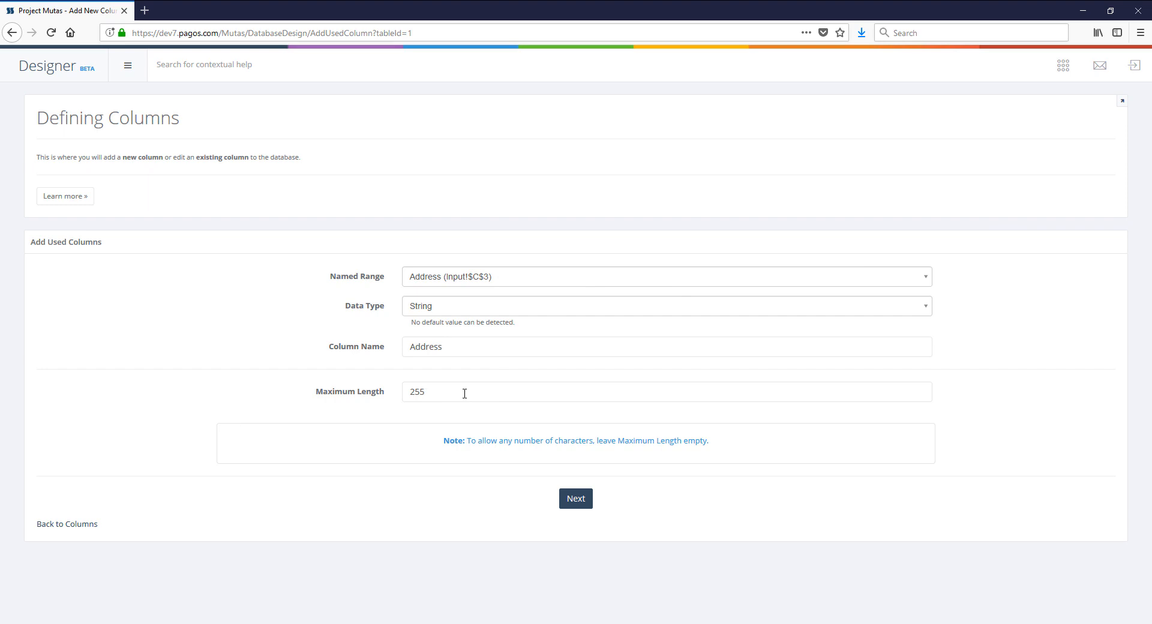
{"action": "left_click", "coordinate": [464, 393]}
{"action": "left_click_drag", "start_coordinate": [455, 394], "coordinate": [390, 393]}
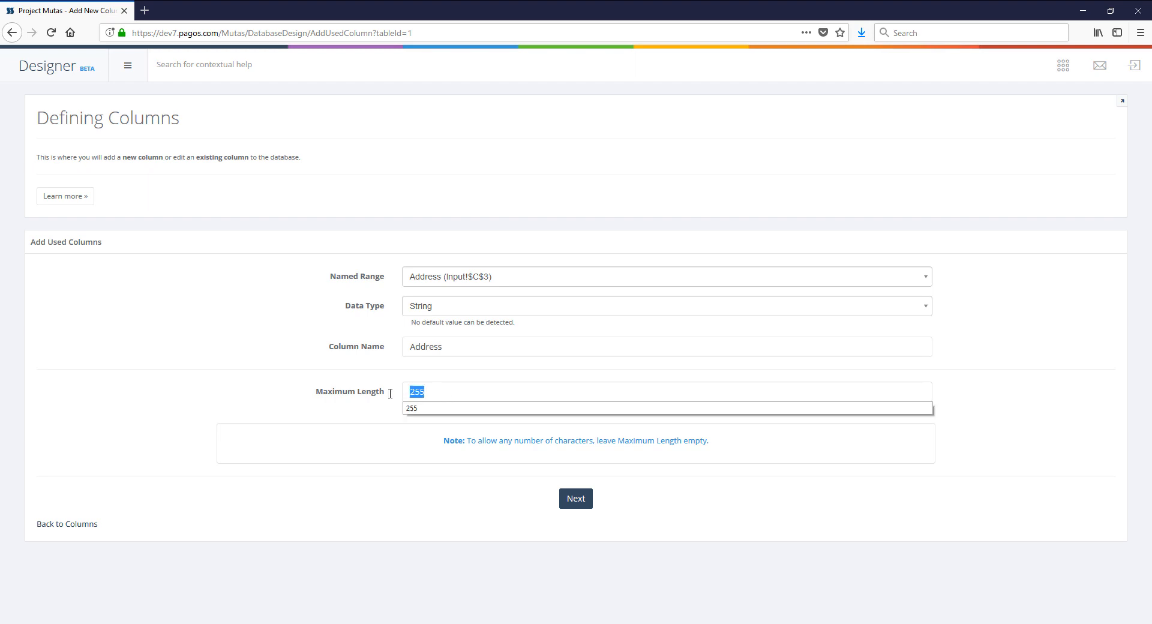
{"action": "key", "text": "BackSpace"}
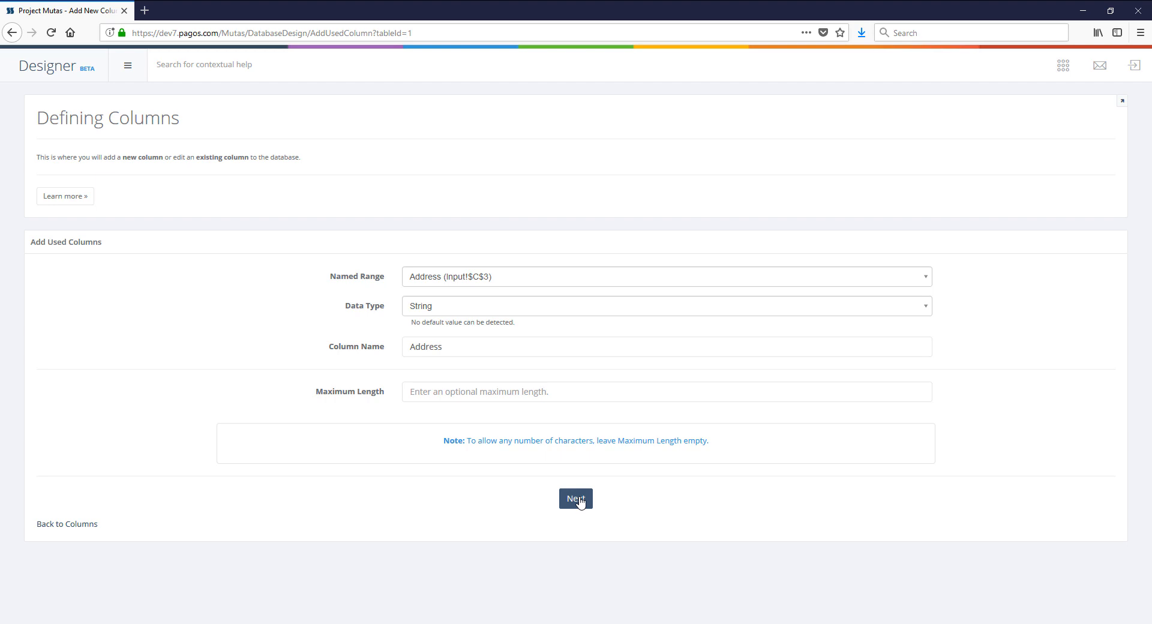
{"action": "left_click", "coordinate": [575, 499]}
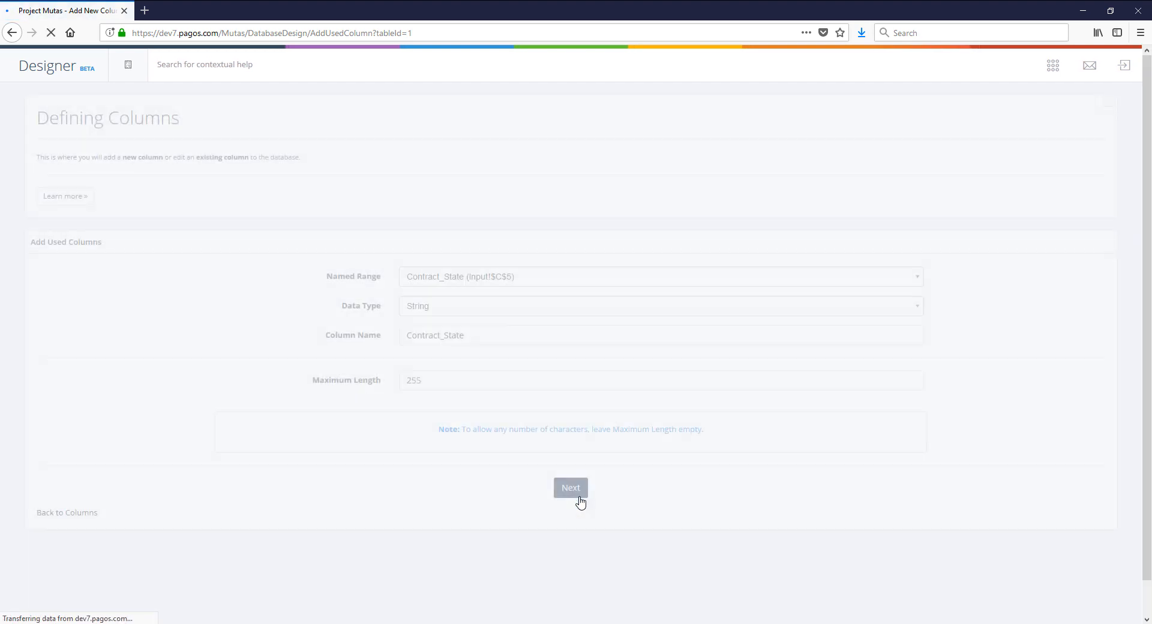
- Add the remaining used columns, from City and Contract_State through ER_Zip and SIC, with their suggested definitions
{"action": "left_click", "coordinate": [580, 500]}
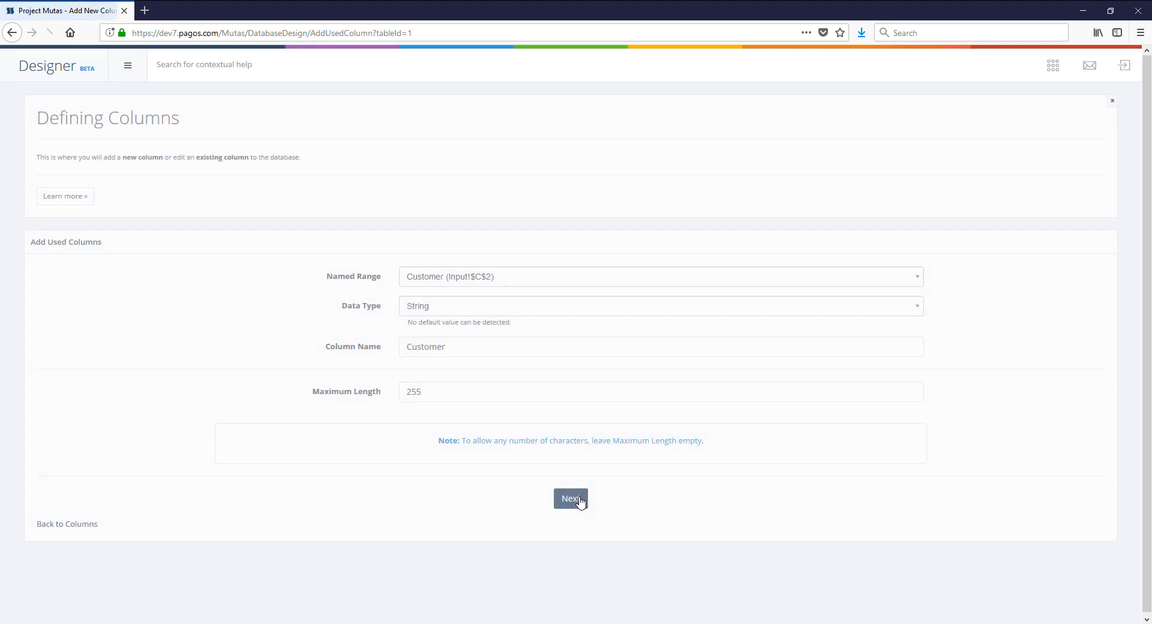
{"action": "left_click", "coordinate": [580, 502]}
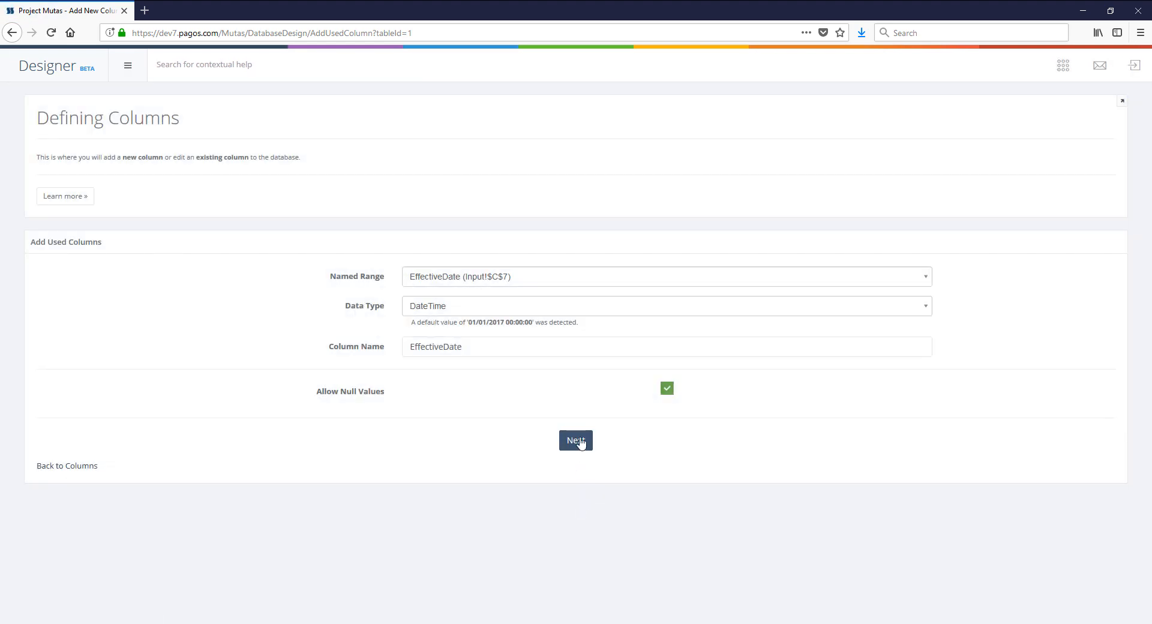
{"action": "left_click", "coordinate": [578, 441]}
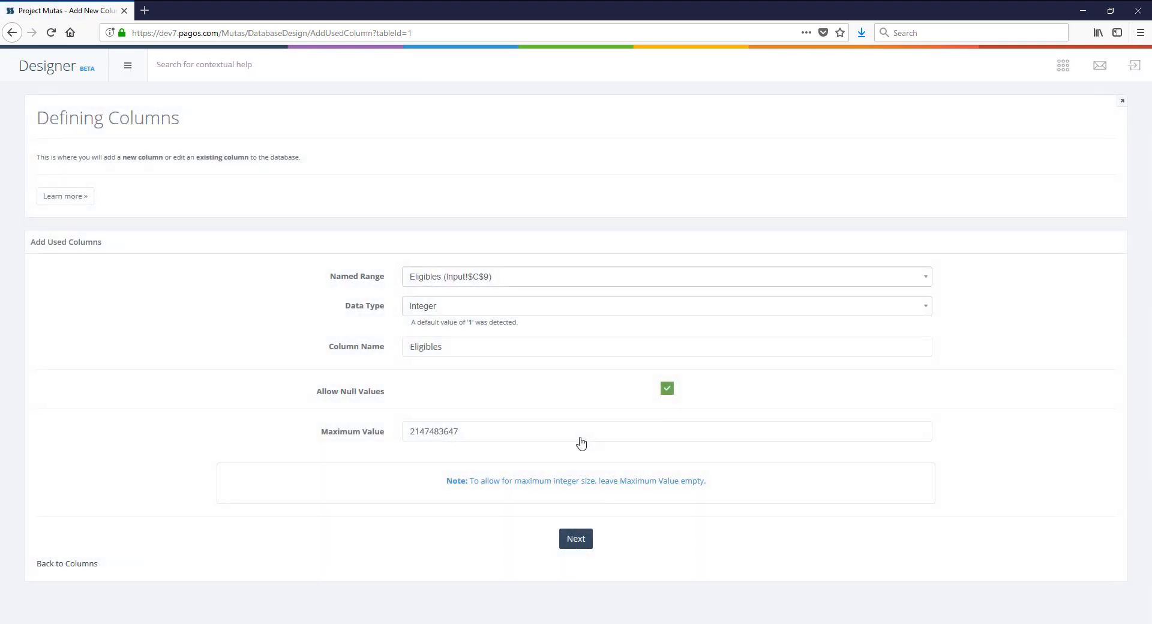
{"action": "left_click", "coordinate": [580, 539]}
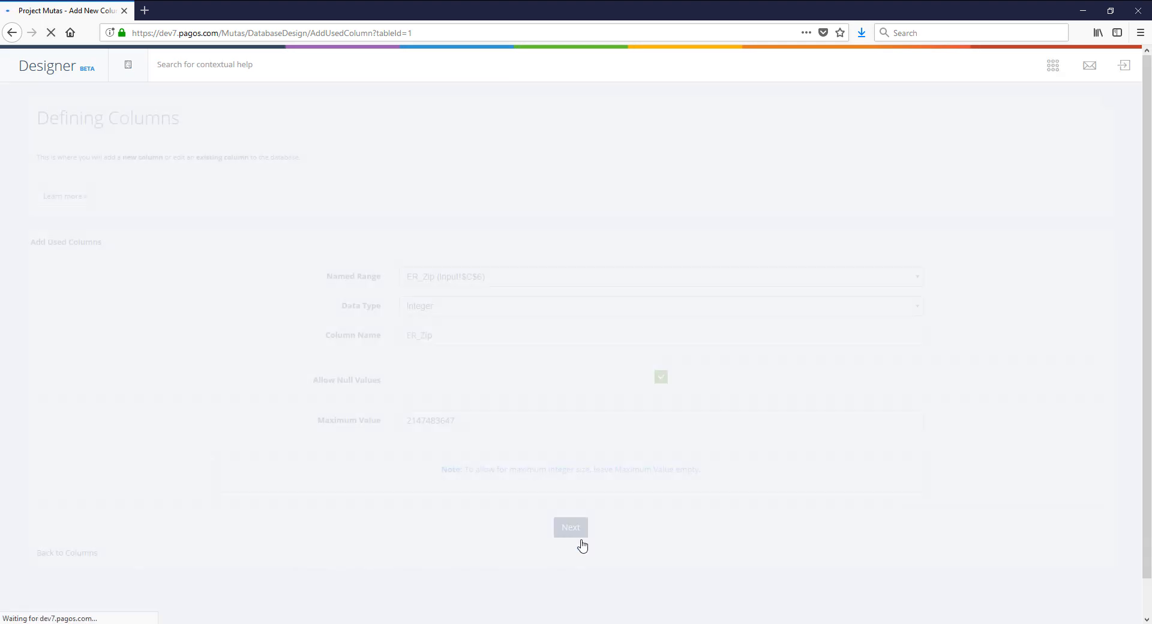
{"action": "left_click", "coordinate": [582, 541]}
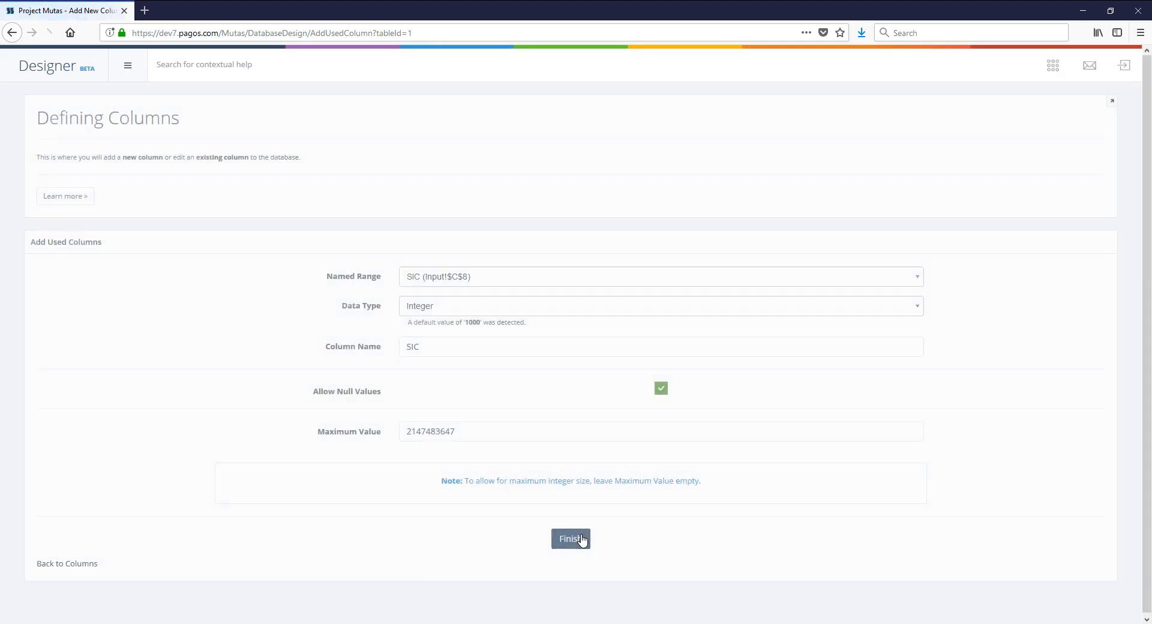
{"action": "left_click", "coordinate": [581, 540]}
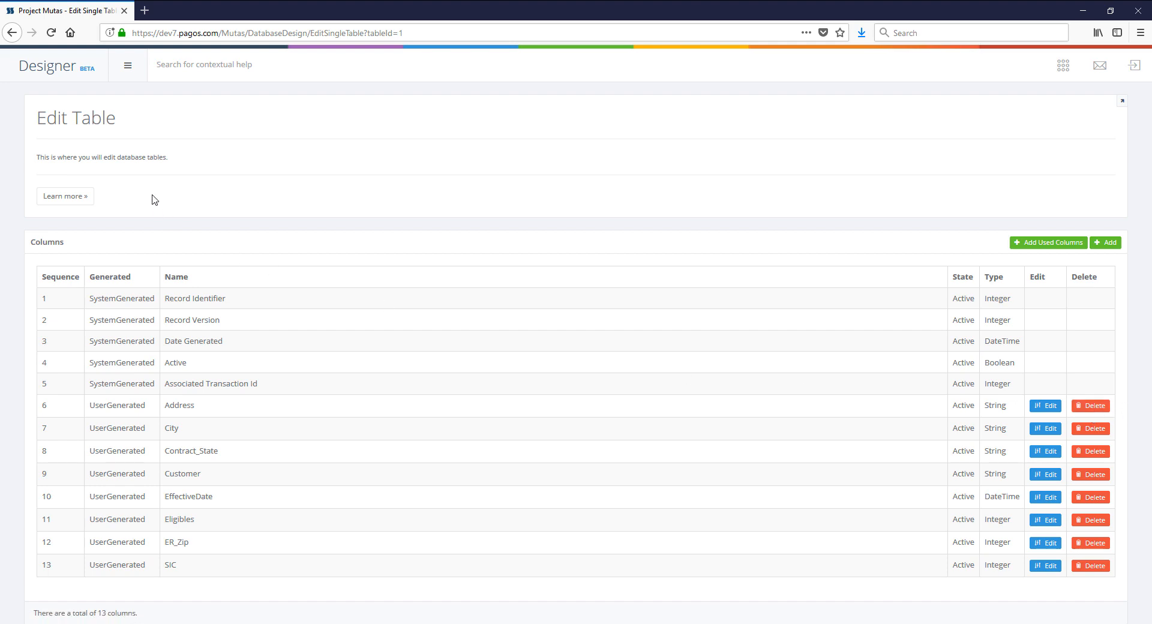
- Create a one-to-many secondary table named Secondary Table in the database designer
{"action": "left_click", "coordinate": [70, 79]}
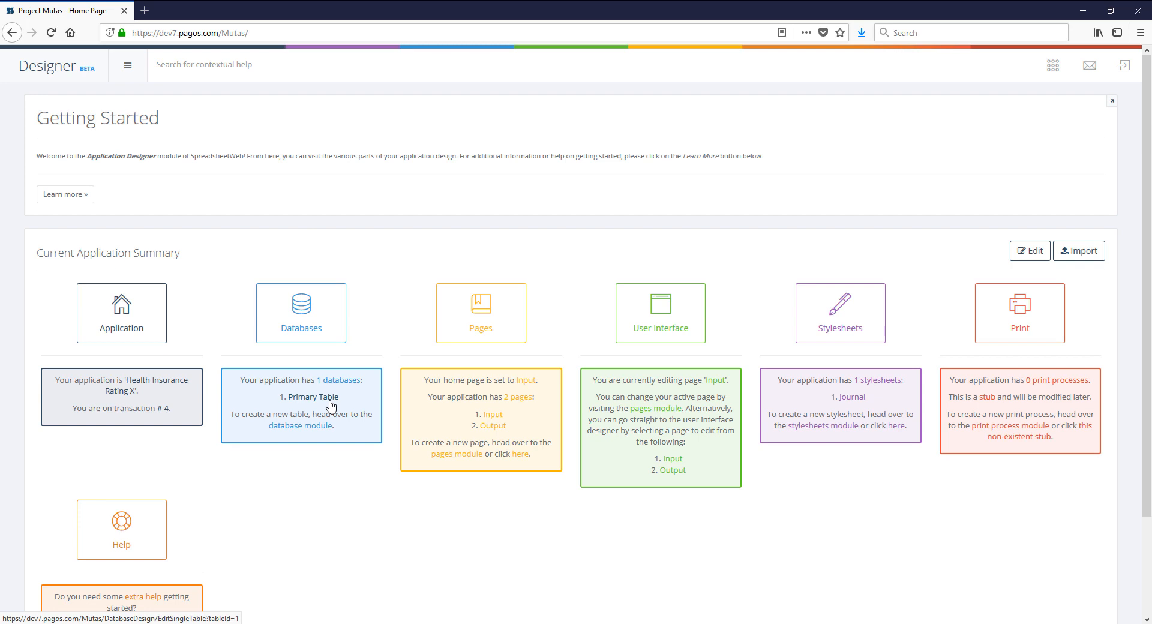
{"action": "left_click", "coordinate": [312, 301]}
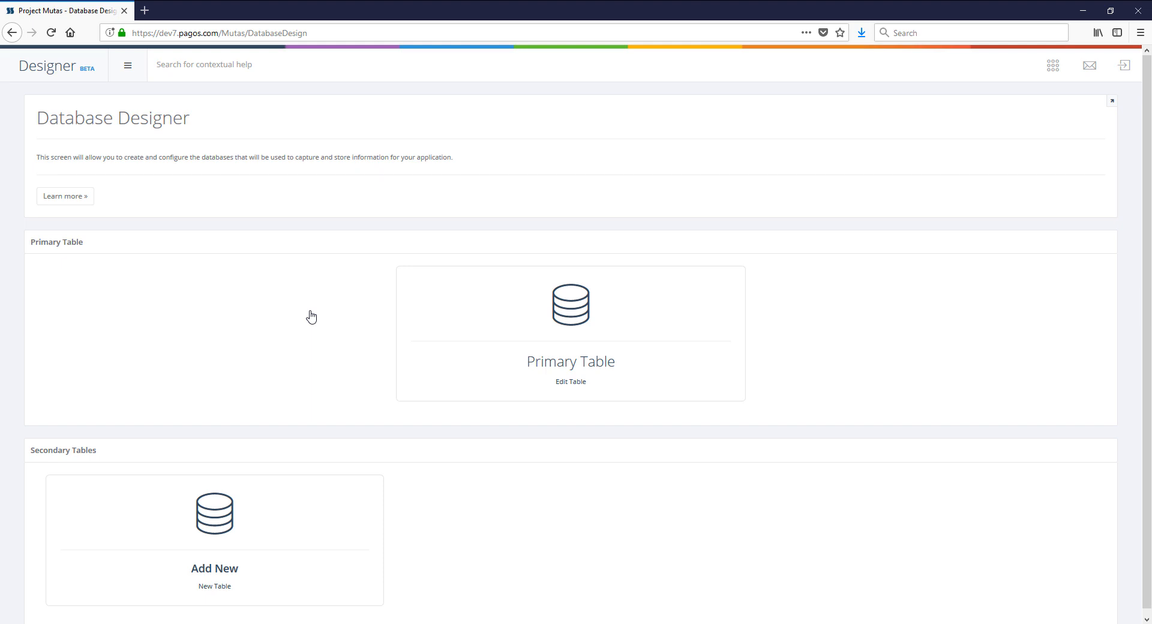
{"action": "left_click", "coordinate": [227, 532]}
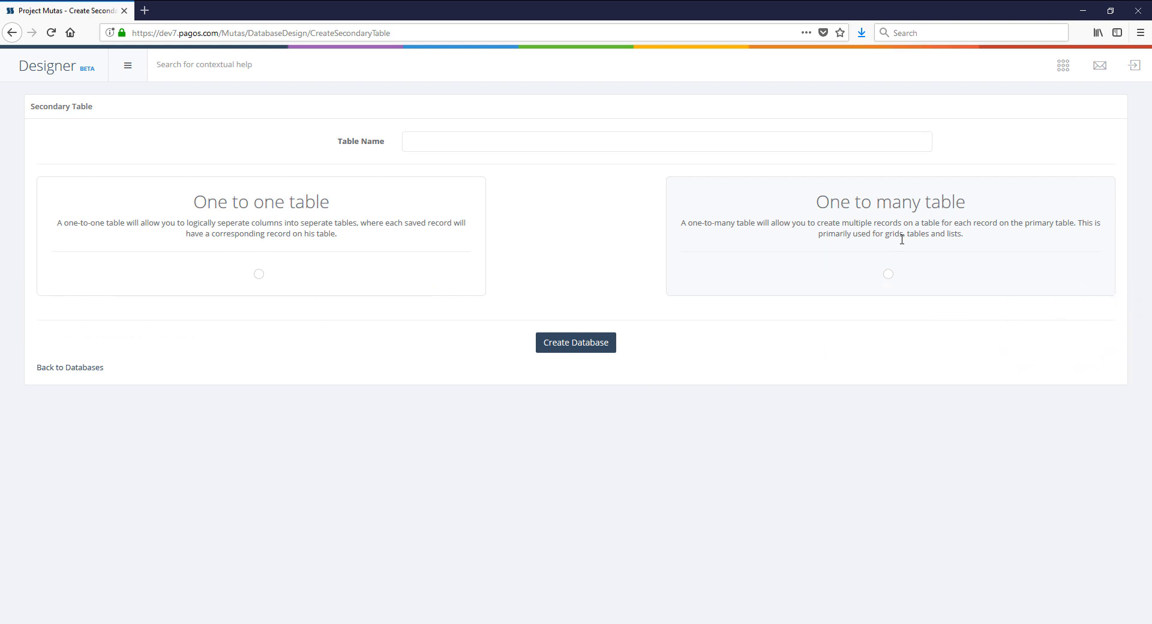
{"action": "left_click", "coordinate": [889, 275]}
{"action": "left_click", "coordinate": [576, 342]}
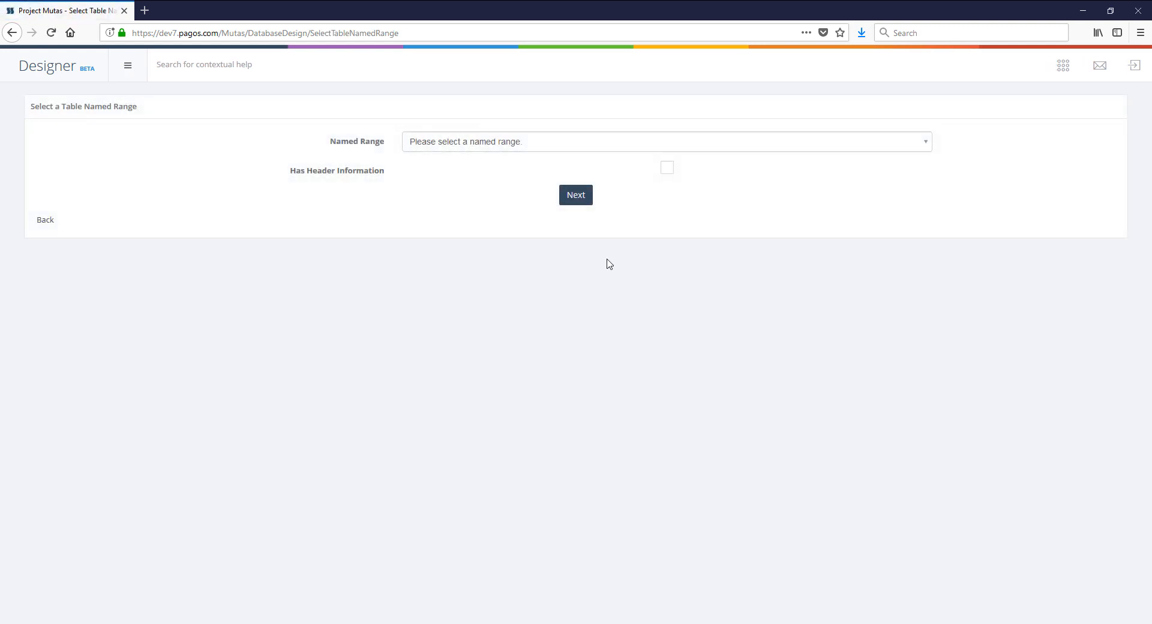
- Use the Benefit_HMO_1 named range (Benefits!$A$35:$B$43) as the source of the secondary table
{"action": "left_click", "coordinate": [594, 150]}
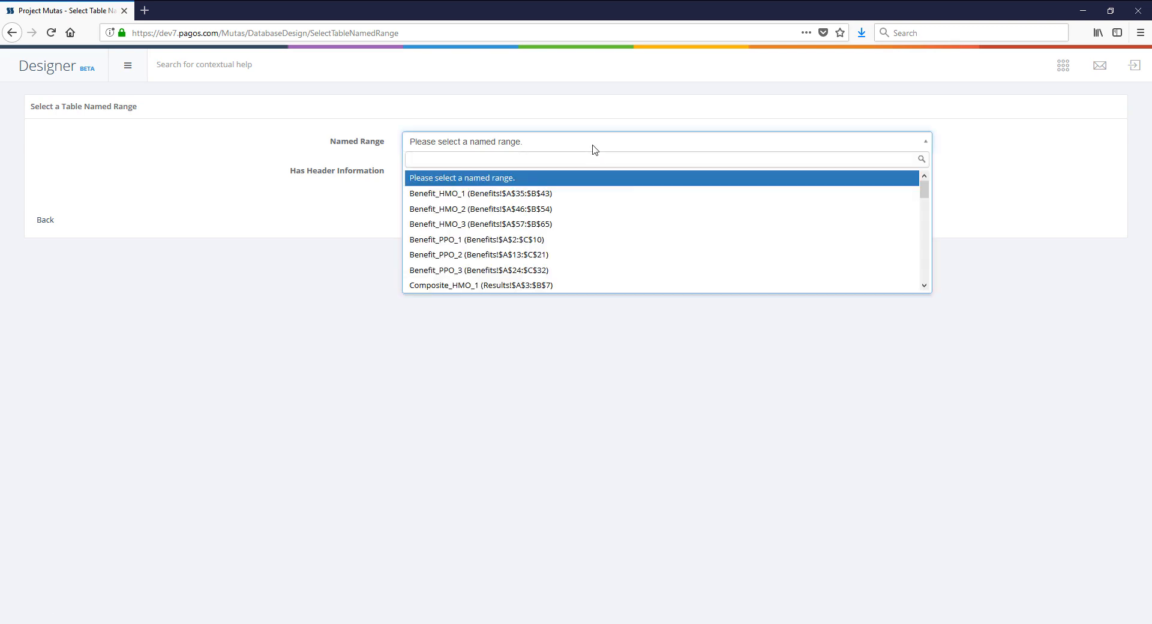
{"action": "left_click", "coordinate": [617, 192]}
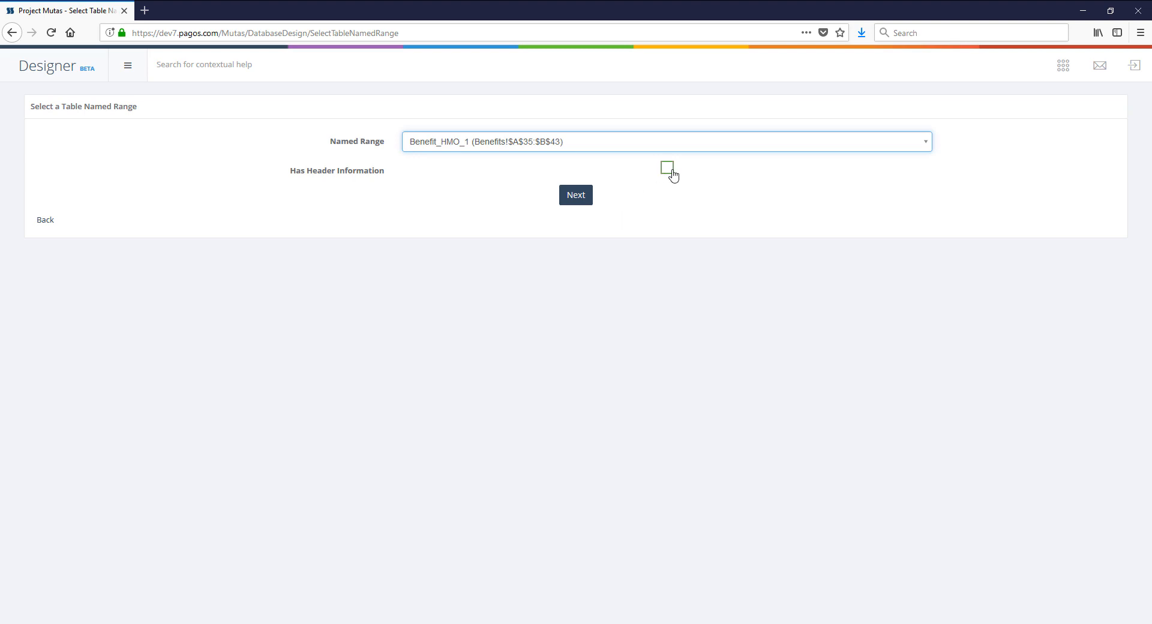
{"action": "left_click", "coordinate": [580, 200]}
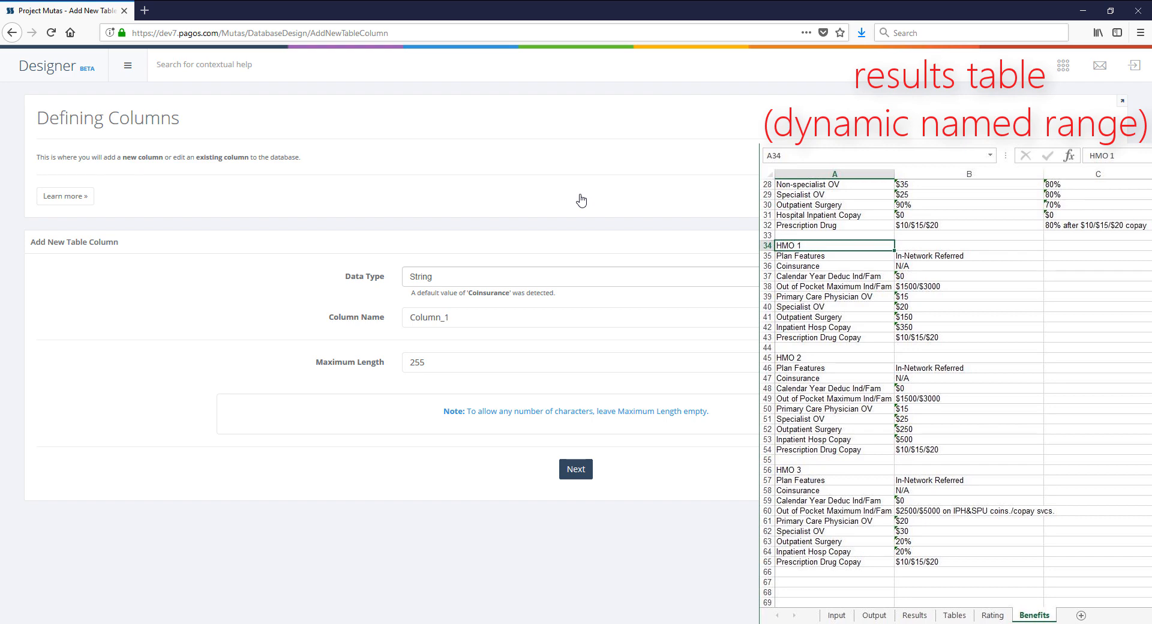
- Define the secondary table's first column as a String named HMO1
{"action": "left_click", "coordinate": [589, 278]}
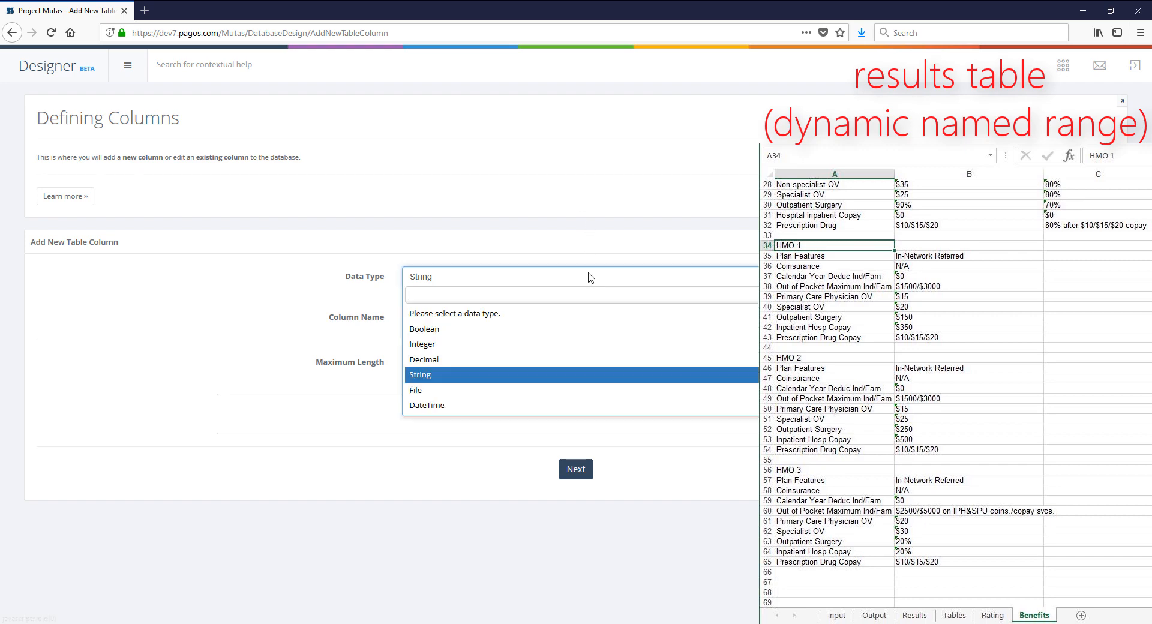
{"action": "left_click", "coordinate": [588, 278]}
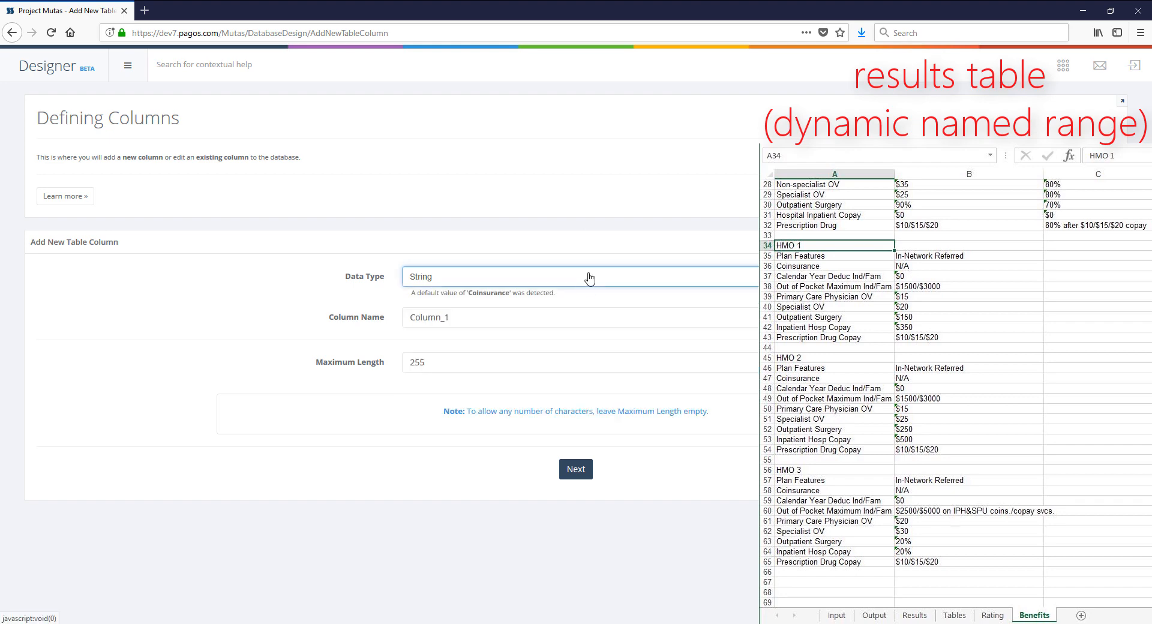
{"action": "left_click", "coordinate": [582, 317]}
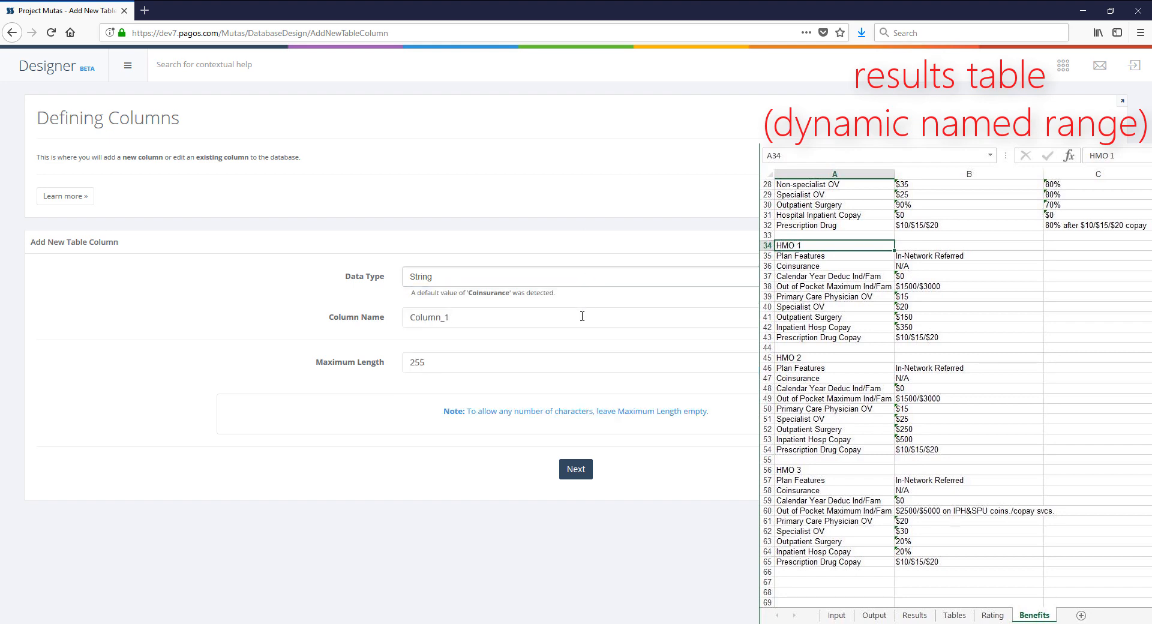
{"action": "key", "text": "BackSpace"}
{"action": "key", "text": "BackSpace"}
{"action": "key", "text": "BackSpace"}
{"action": "key", "text": "BackSpace"}
{"action": "key", "text": "BackSpace"}
{"action": "key", "text": "BackSpace"}
{"action": "key", "text": "BackSpace"}
{"action": "key", "text": "BackSpace"}
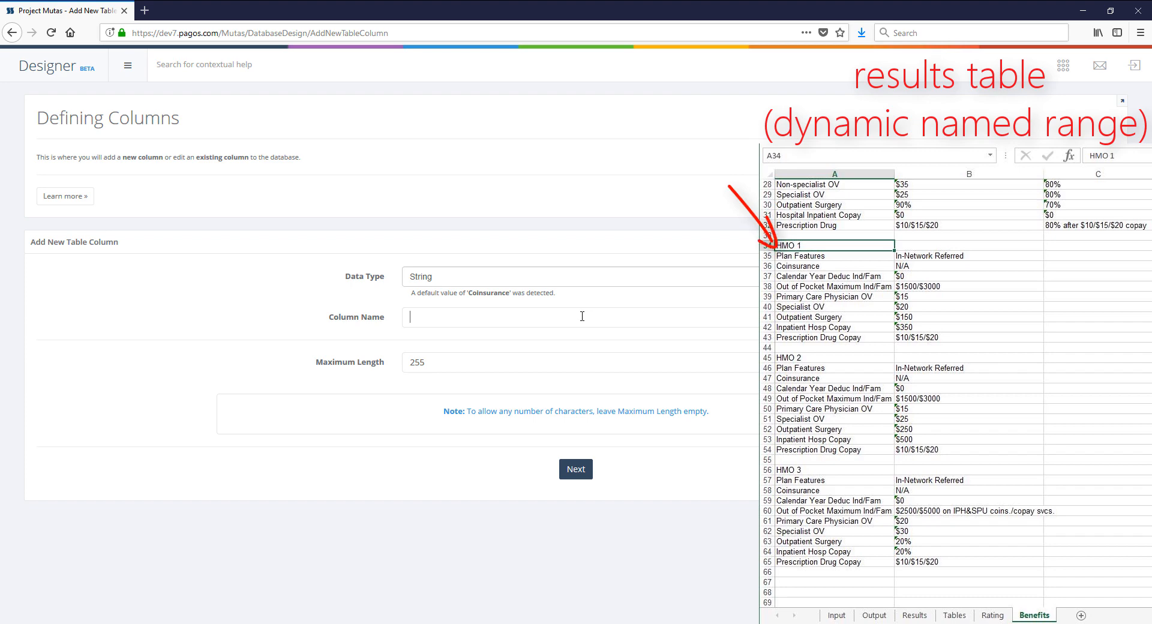
{"action": "type", "text": "HMO1"}
{"action": "left_click", "coordinate": [577, 468]}
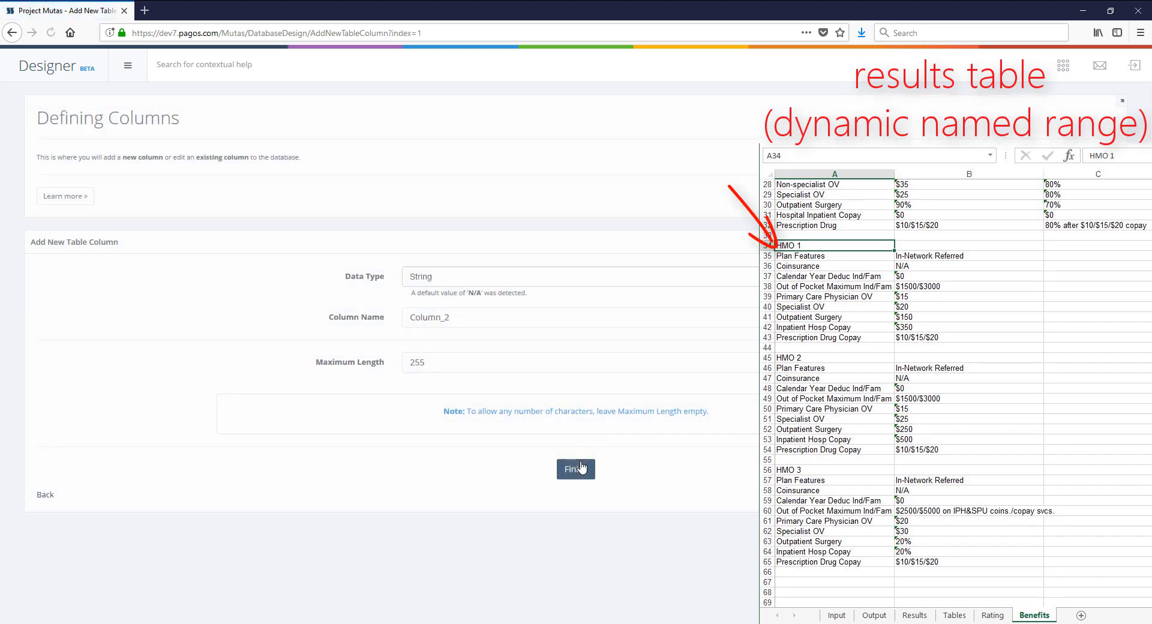
- Name the secondary table's second column Value and finish defining the table
{"action": "key", "text": "BackSpace"}
{"action": "key", "text": "BackSpace"}
{"action": "key", "text": "BackSpace"}
{"action": "key", "text": "BackSpace"}
{"action": "key", "text": "BackSpace"}
{"action": "key", "text": "BackSpace"}
{"action": "key", "text": "BackSpace"}
{"action": "key", "text": "BackSpace"}
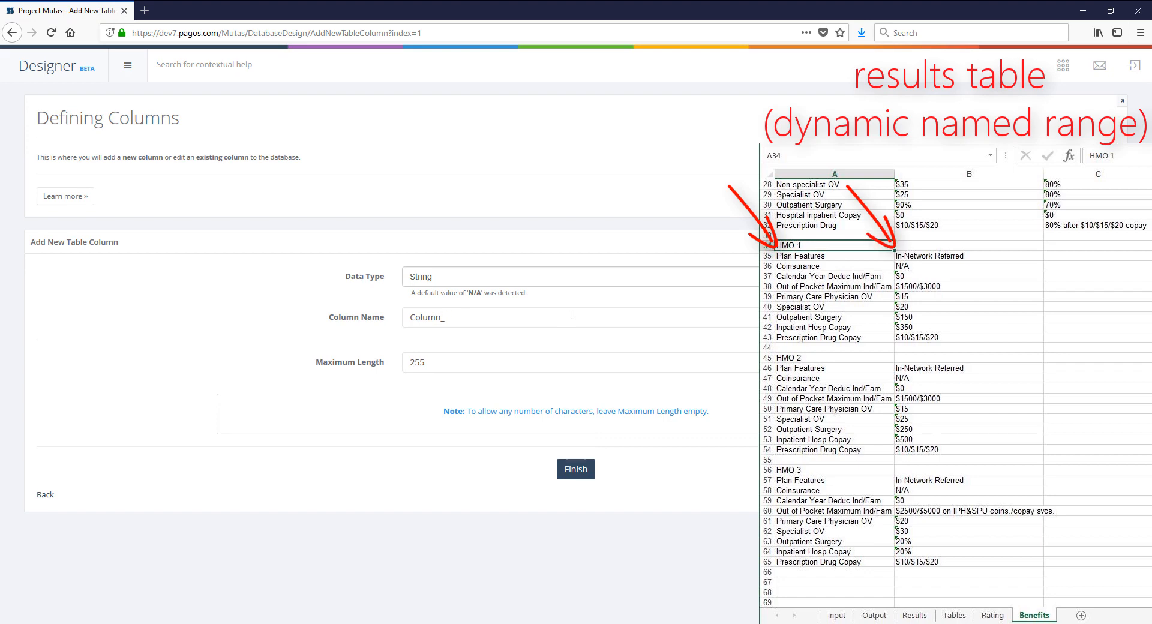
{"action": "type", "text": "Value"}
{"action": "left_click", "coordinate": [569, 469]}
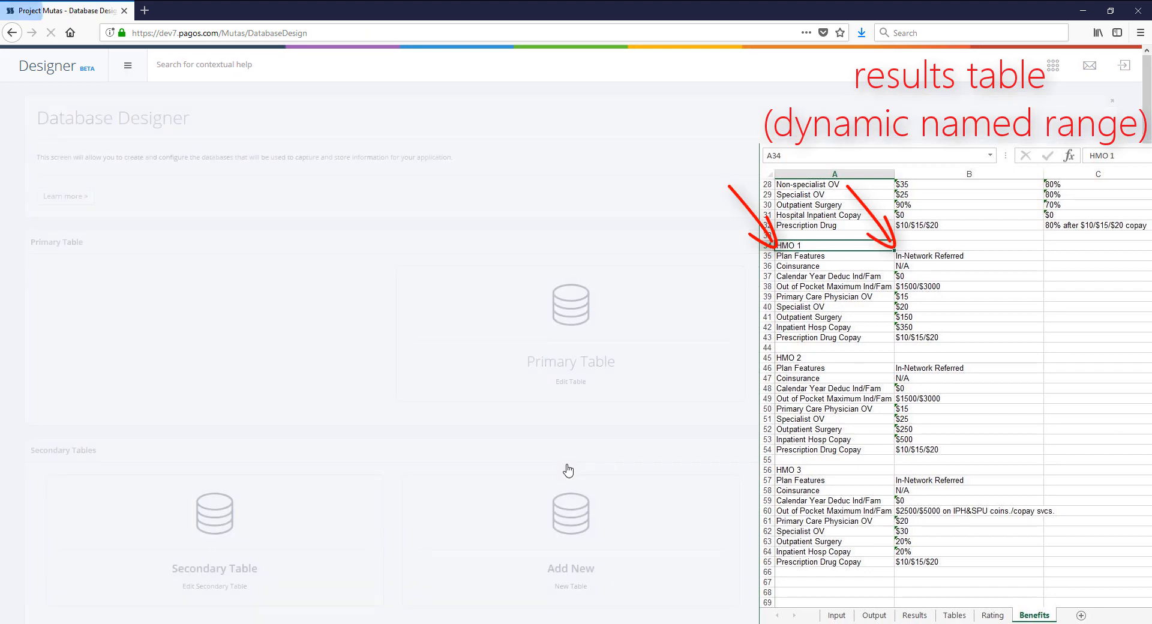